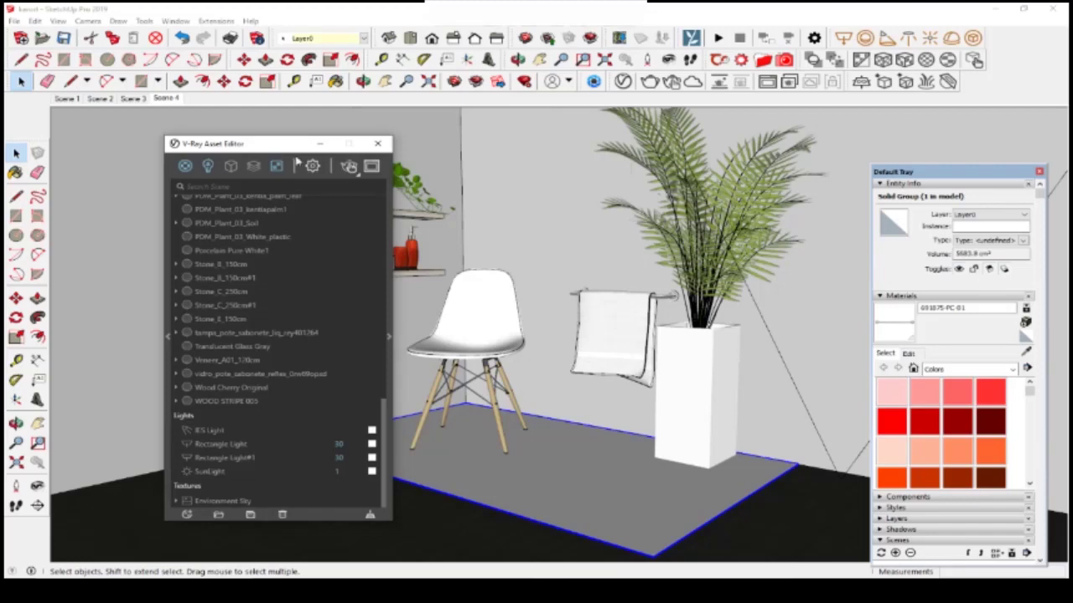
Enter the planter group, select all its geometry, and expand the Asset Editor's material library
double_click(702, 394)
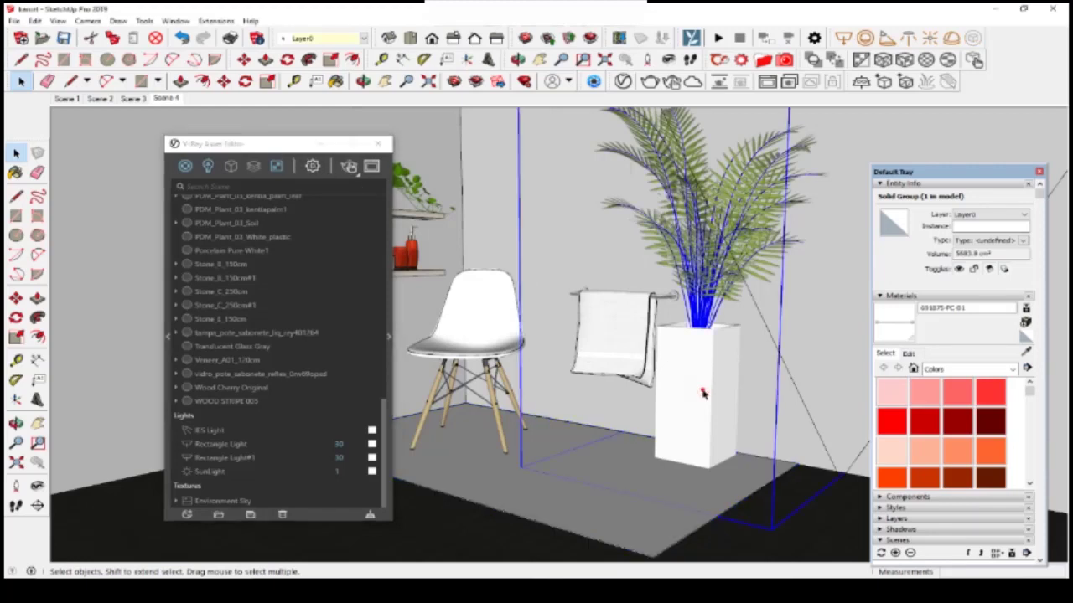
double_click(702, 394)
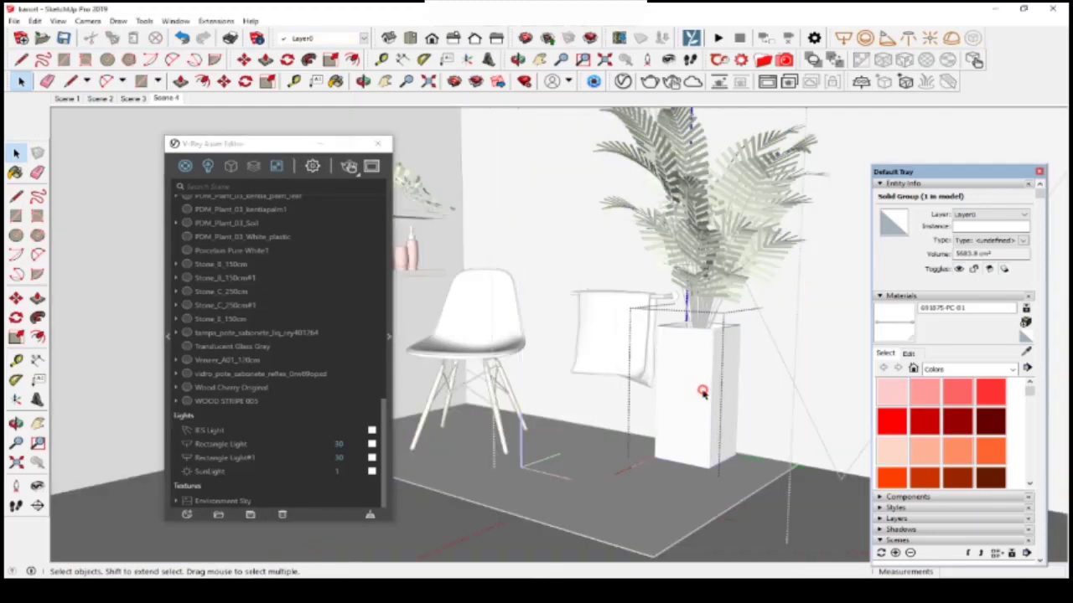
triple_click(702, 394)
triple_click(702, 393)
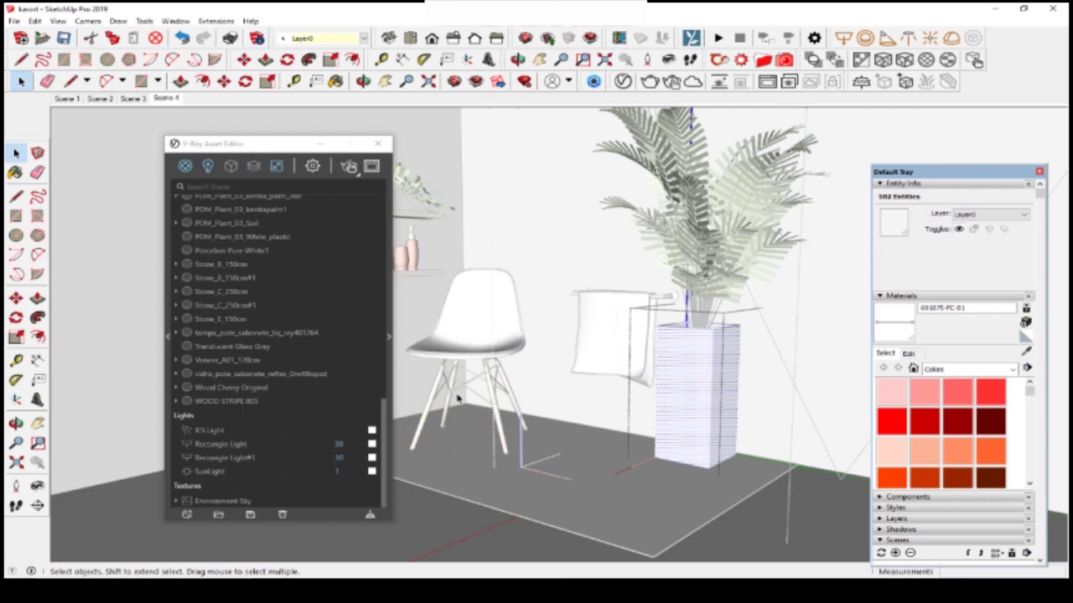
click(173, 334)
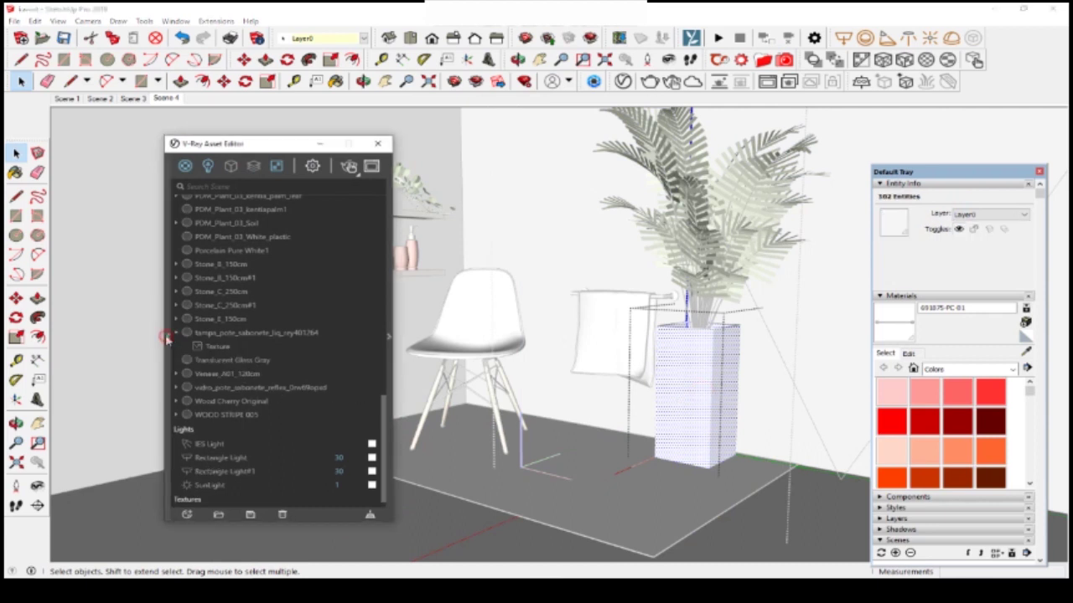
click(167, 337)
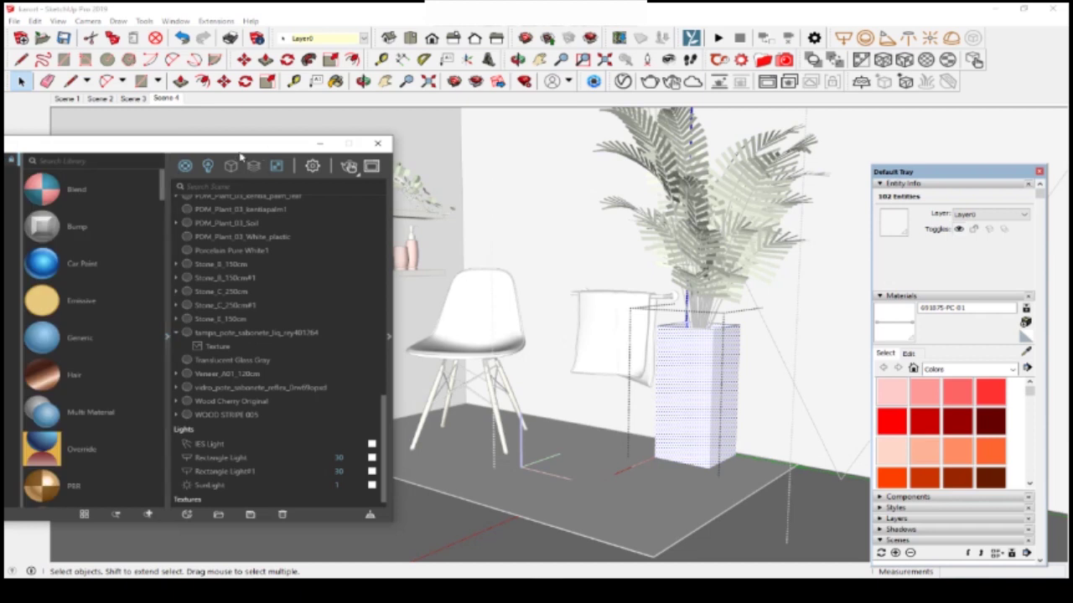
Browse the V-Ray library to the Materials > Stone category
drag(239, 148, 365, 127)
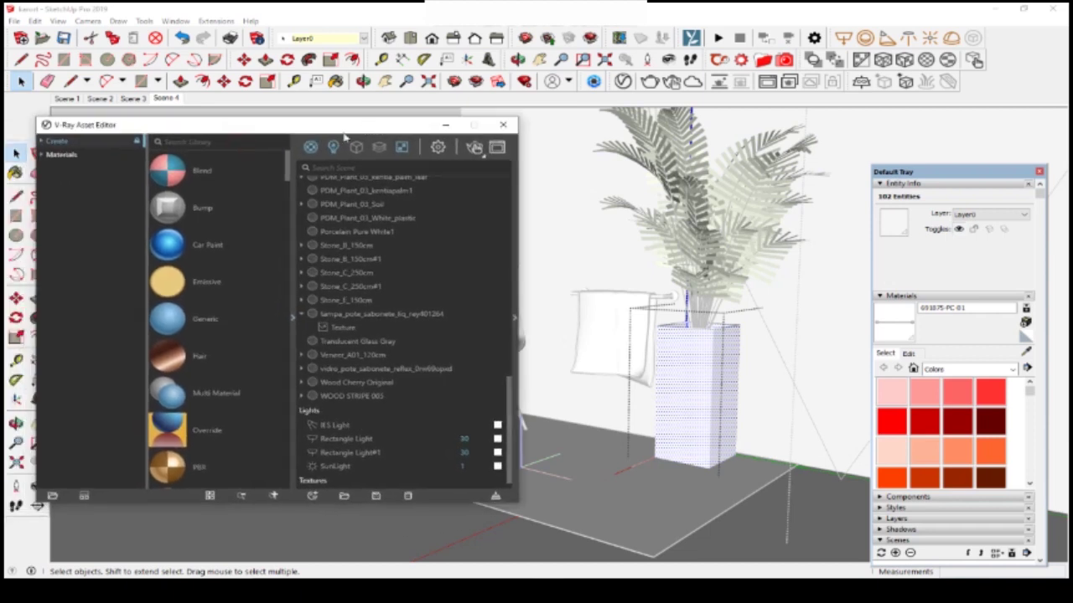
click(40, 156)
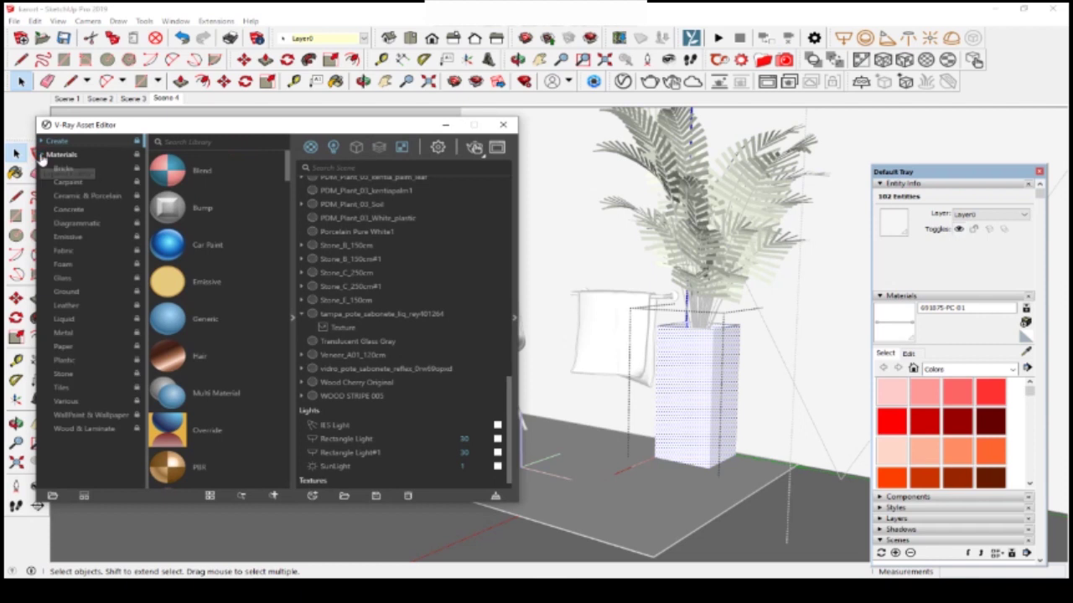
click(72, 379)
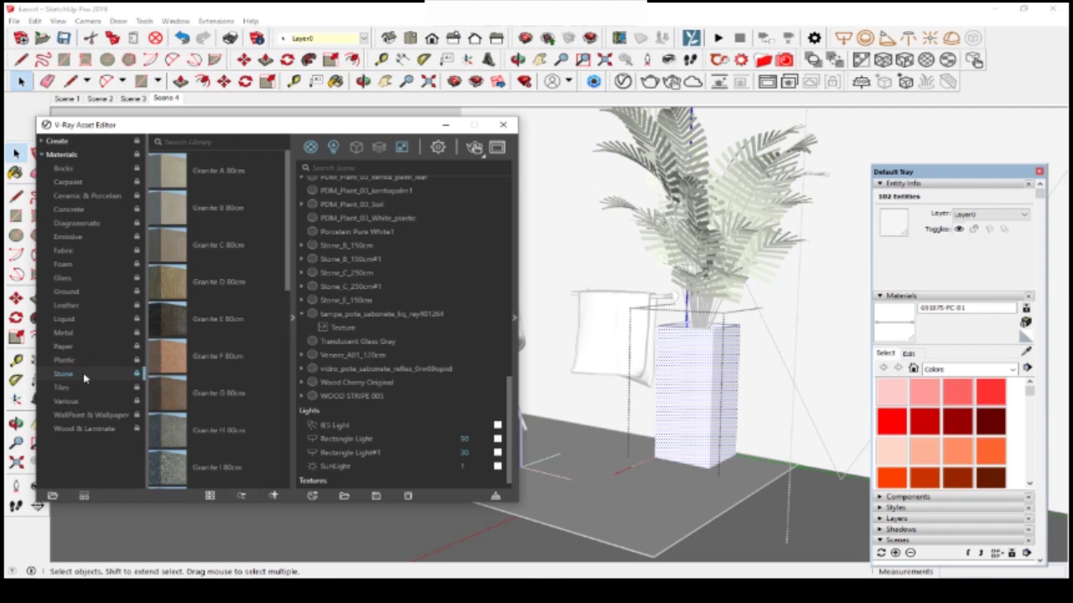
scroll(206, 444, down, 1)
scroll(206, 444, down, 1)
scroll(206, 444, down, 1)
scroll(206, 444, down, 1)
scroll(206, 444, down, 2)
scroll(206, 444, down, 1)
scroll(207, 444, down, 2)
scroll(206, 444, down, 1)
scroll(206, 444, down, 2)
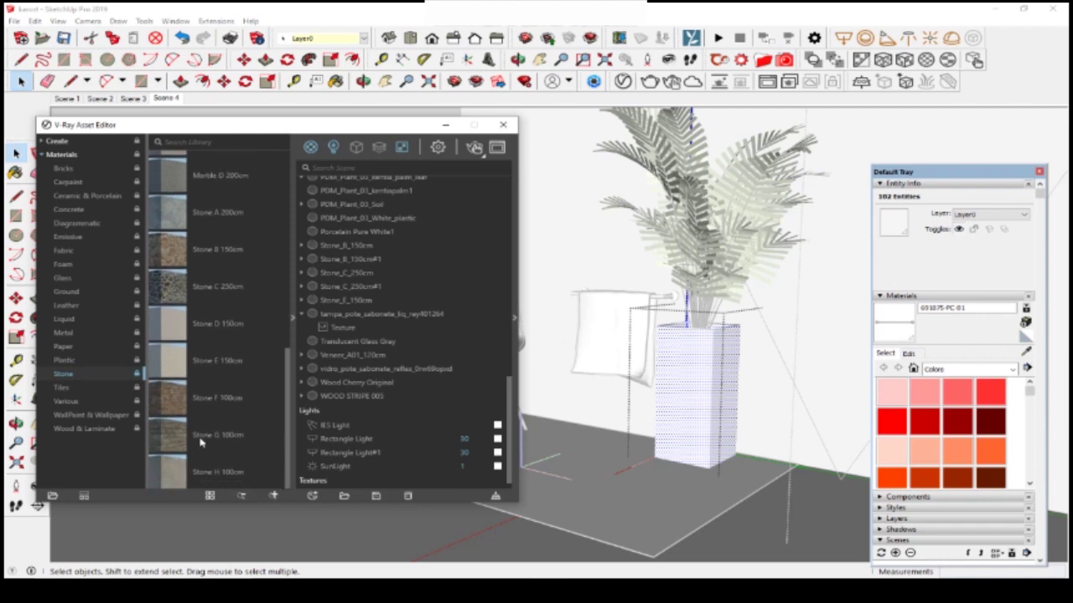
Add Stone G 100cm to the scene materials and apply it to the selected planter
mouse_move(186, 440)
mouse_down()
mouse_move(399, 391)
mouse_move(398, 369)
mouse_up()
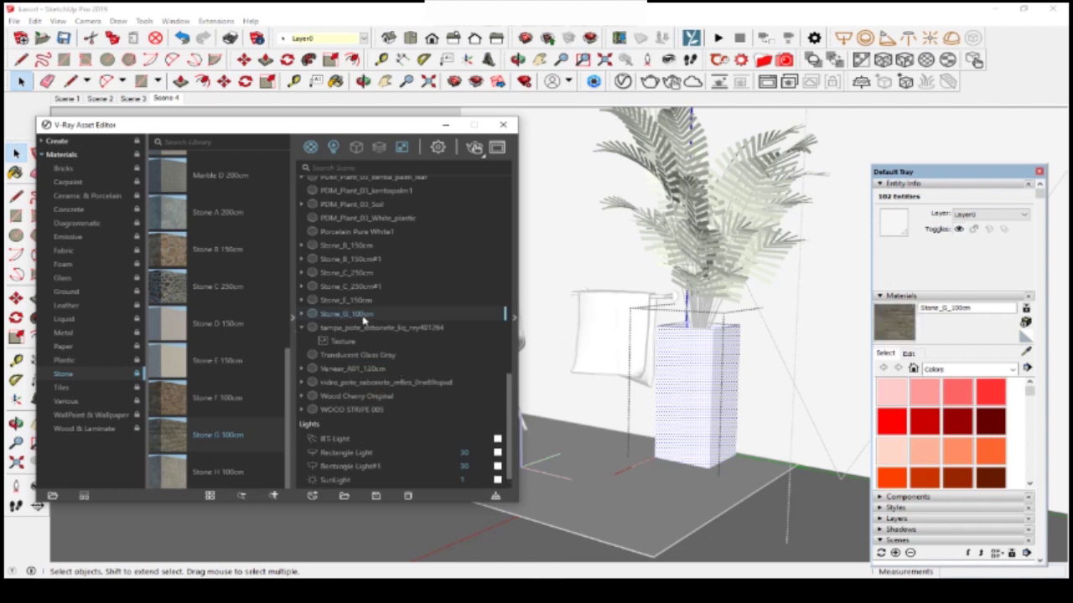
right_click(362, 316)
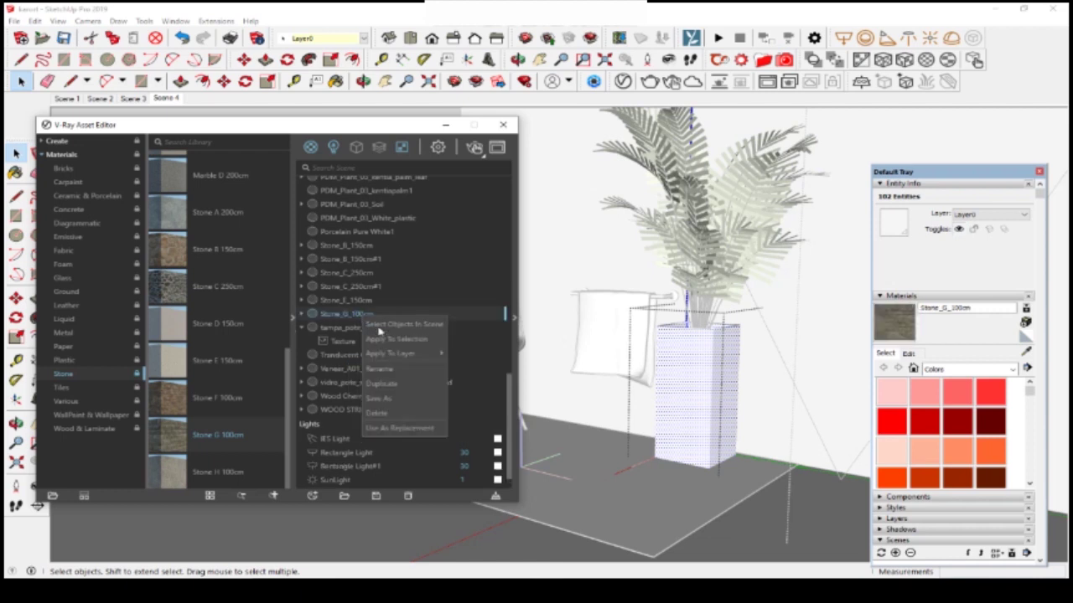
click(406, 342)
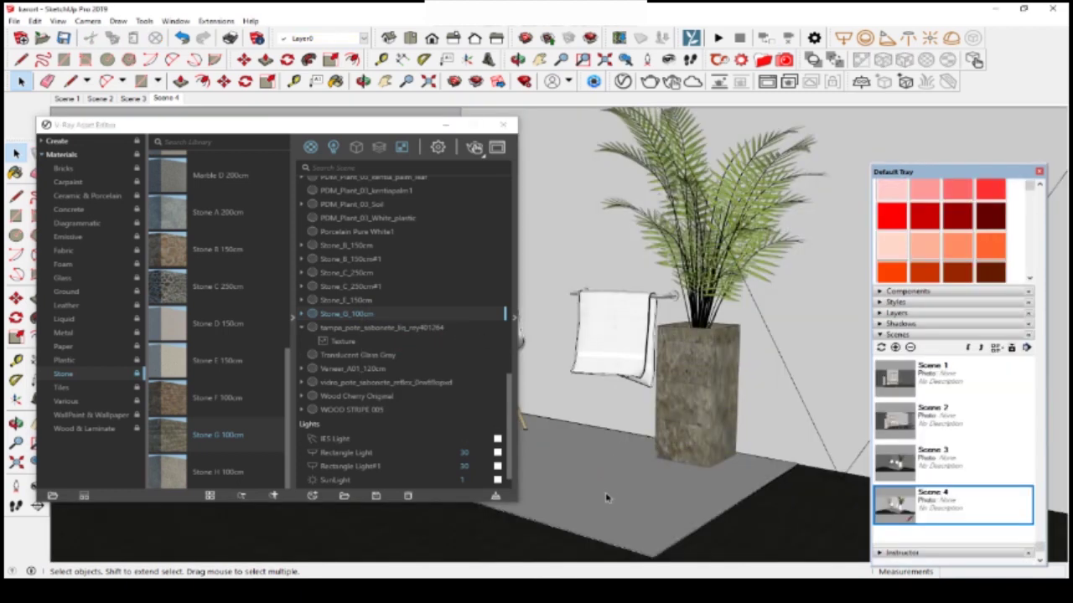
Add V-Ray Fur to the floor rug and open the Fur geometry's settings panel
click(606, 497)
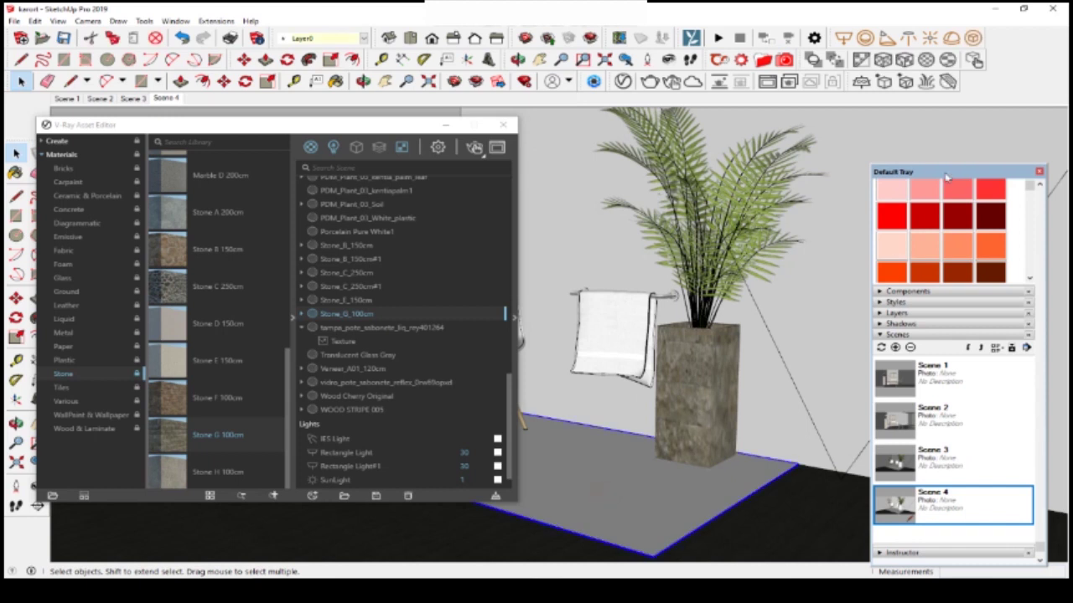
click(925, 84)
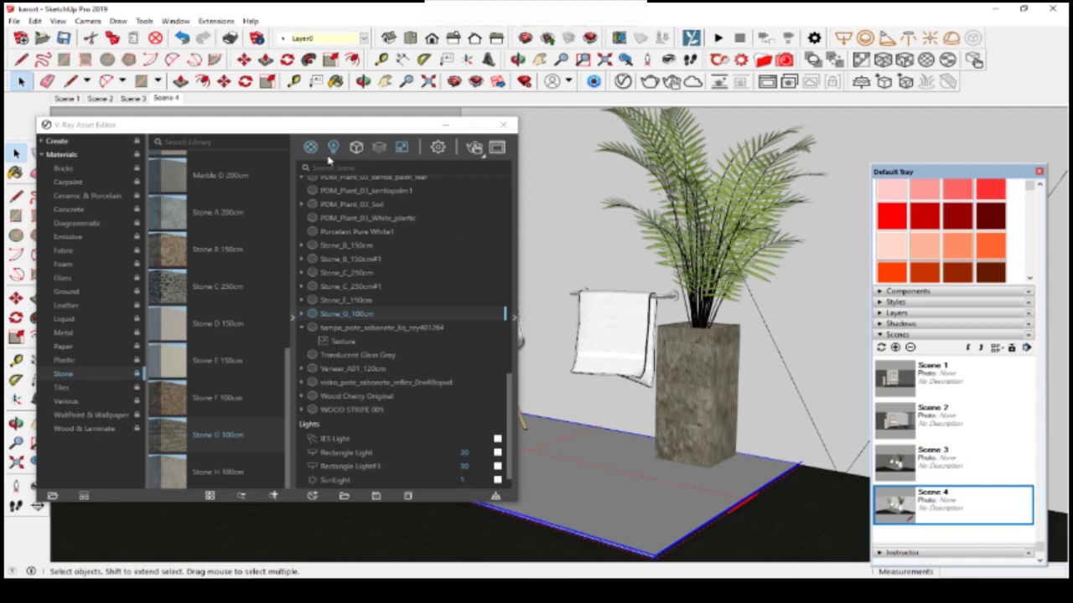
click(293, 318)
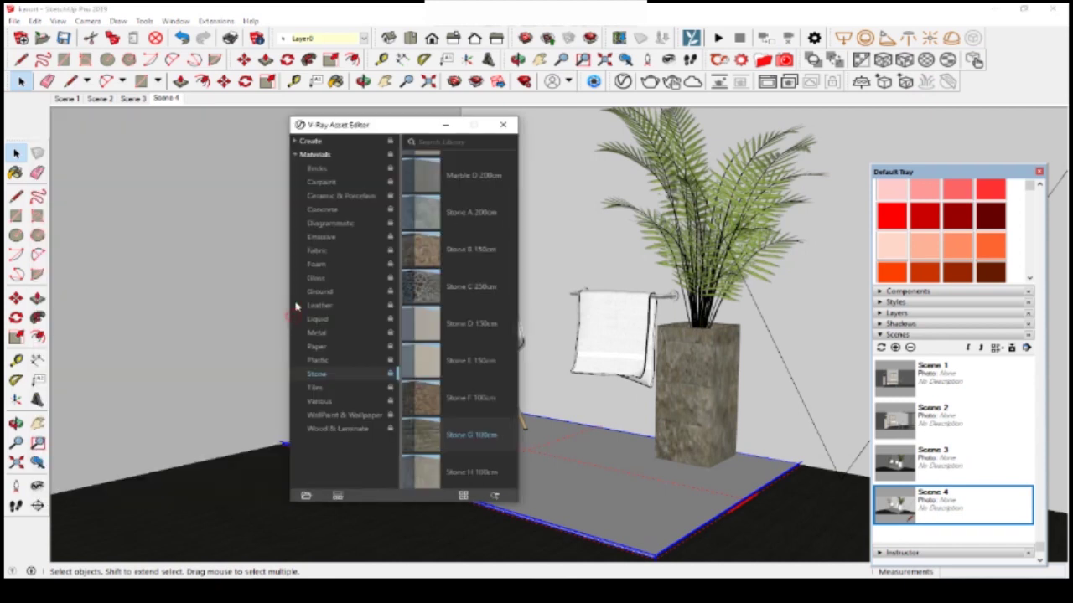
click(356, 149)
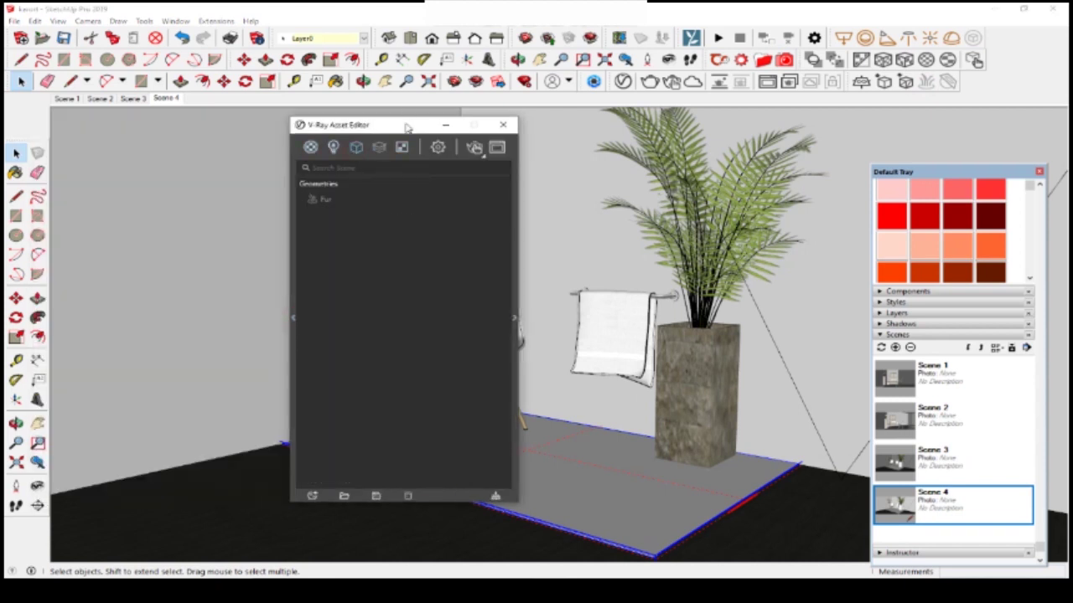
drag(407, 127, 242, 133)
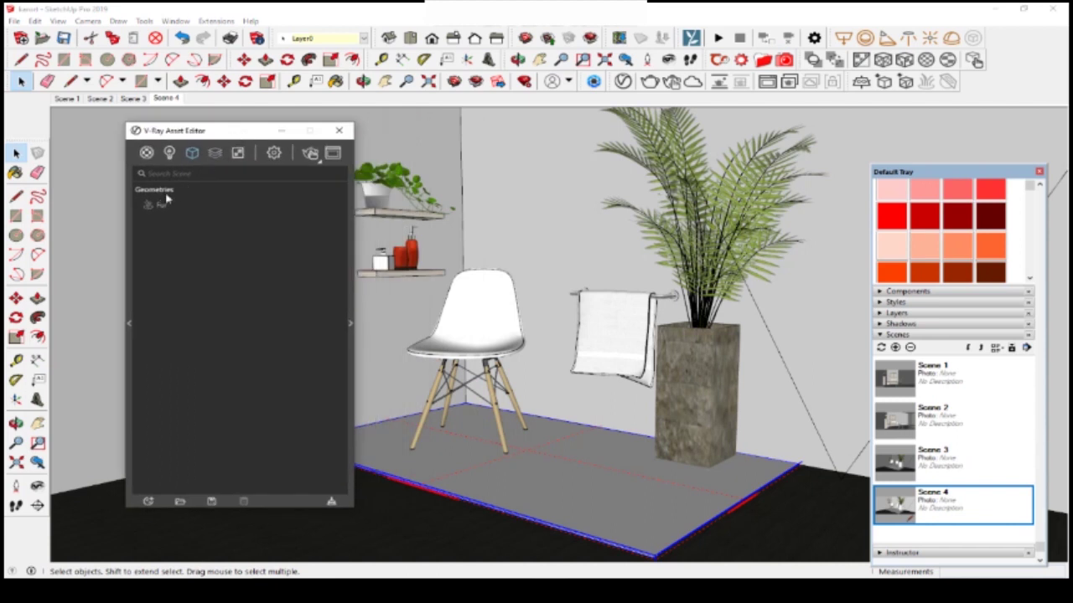
click(159, 208)
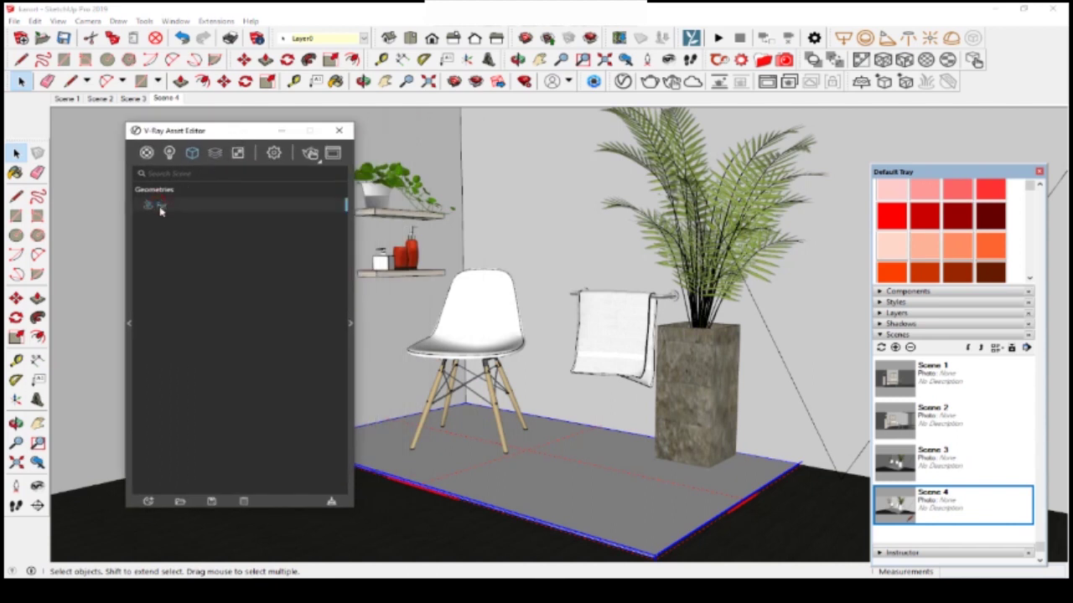
click(350, 327)
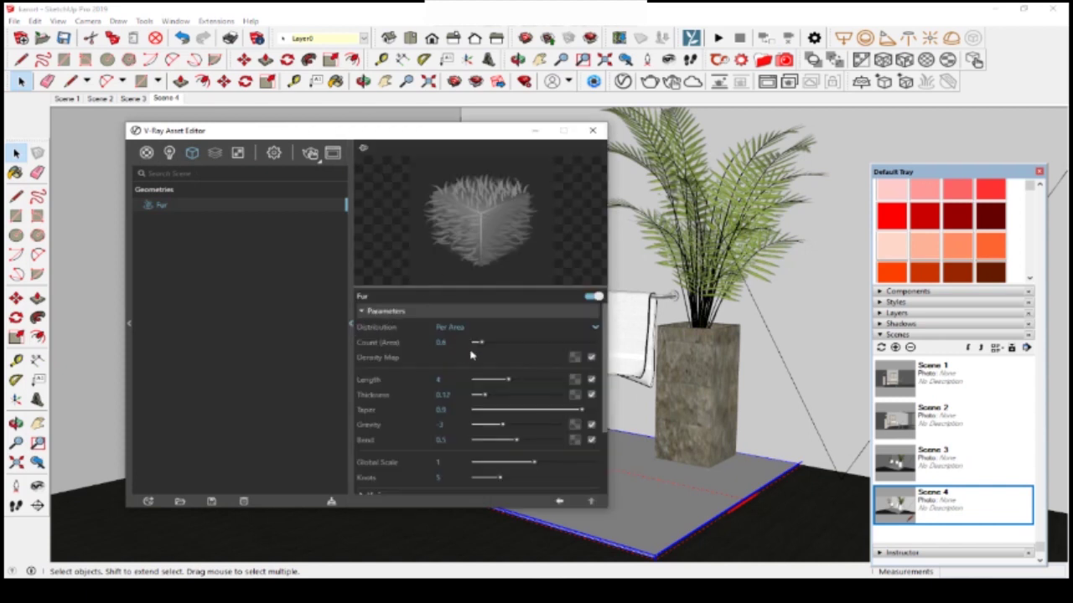
Change the Render Output image width to 800, making the output 800 × 450
click(277, 156)
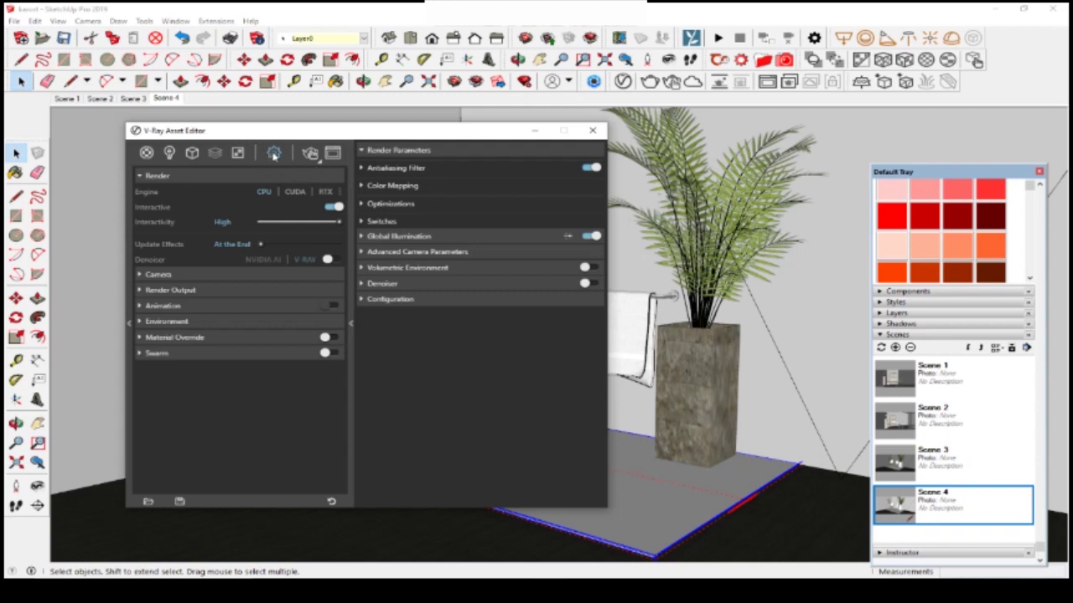
click(182, 292)
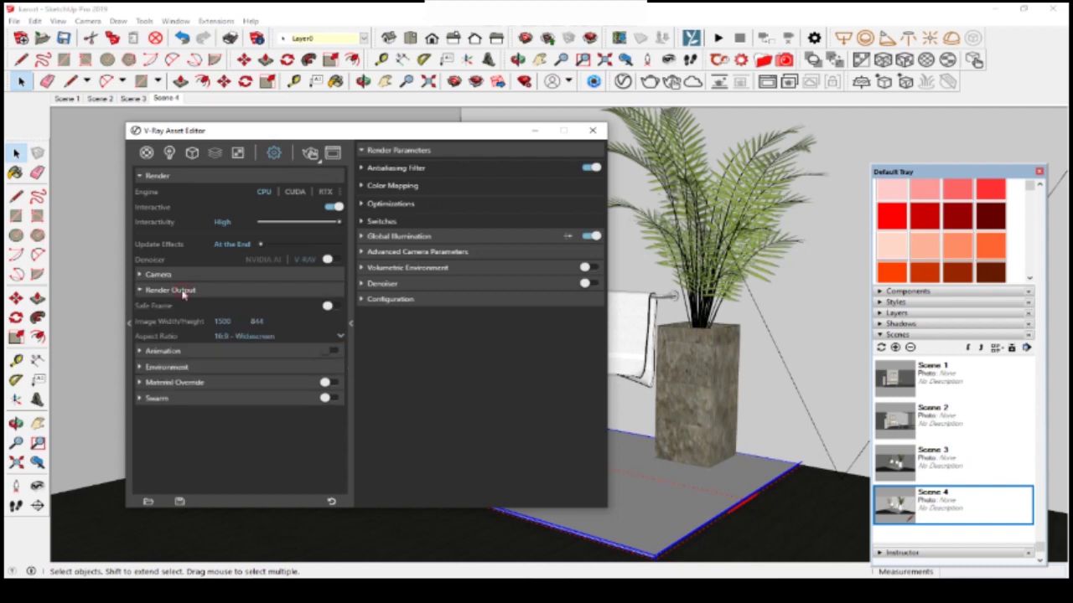
double_click(224, 320)
text(1500)
click(275, 319)
Start the V-Ray render, move the frame buffer aside, and zoom it to 200%
click(310, 154)
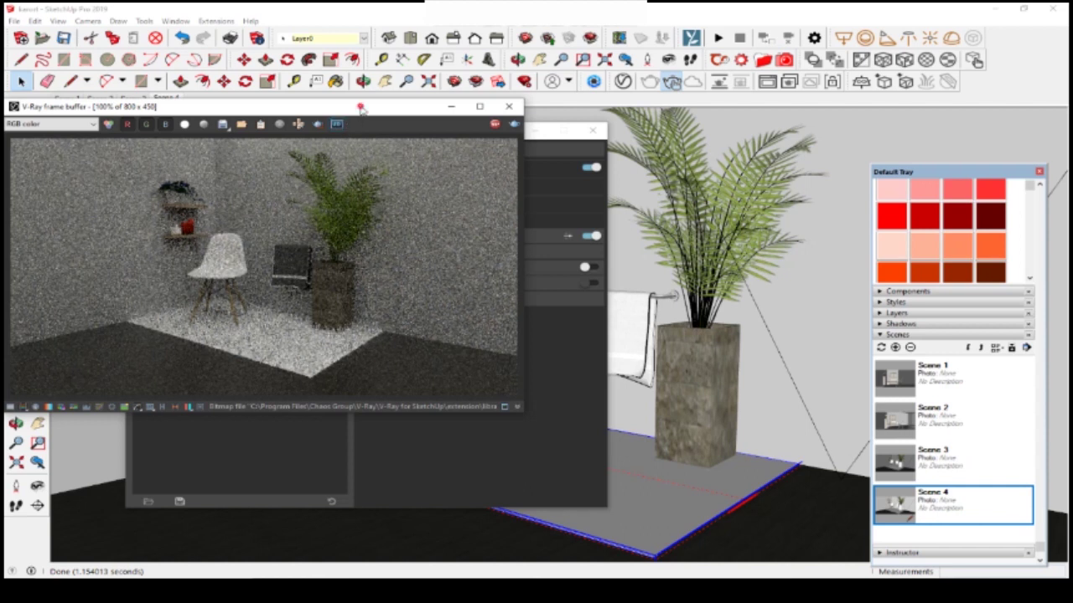
drag(361, 109, 832, 174)
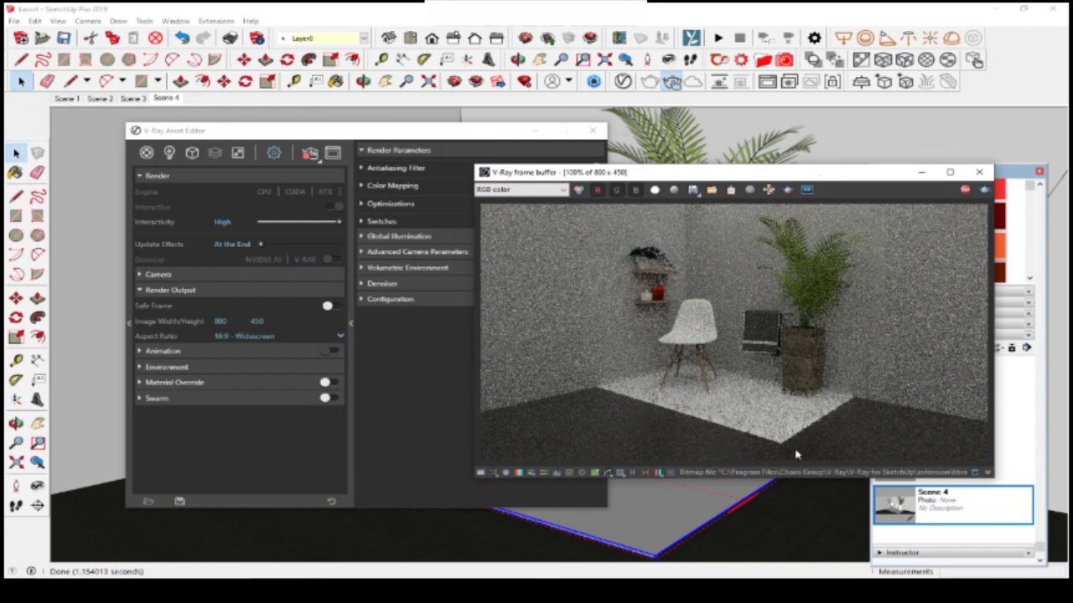
scroll(796, 455, up, 1)
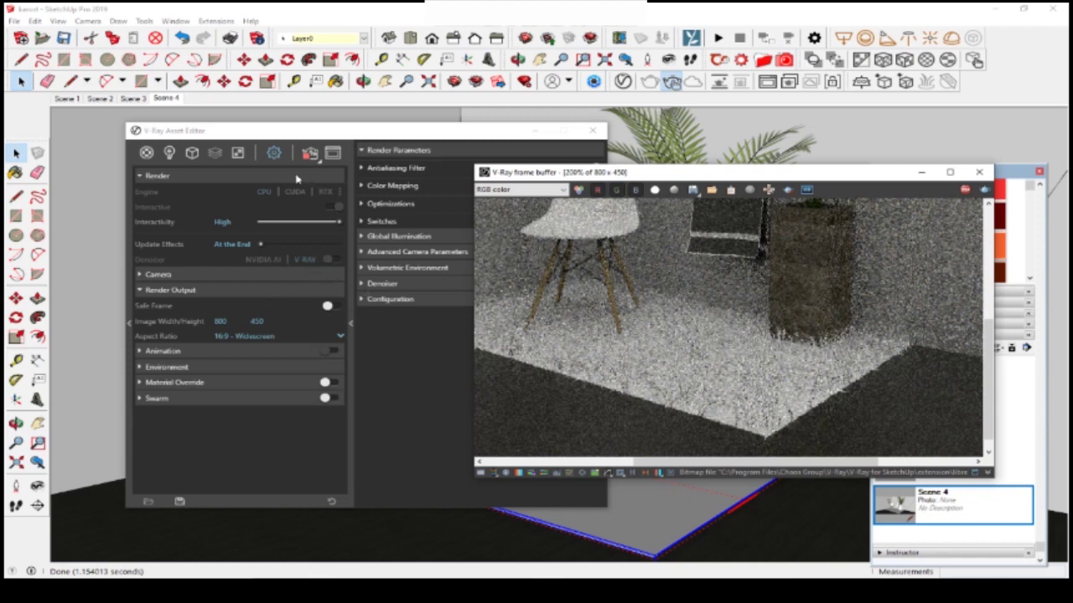
Set the rug fur's Distribution to Per Area with a Count (Area) of 50
click(192, 154)
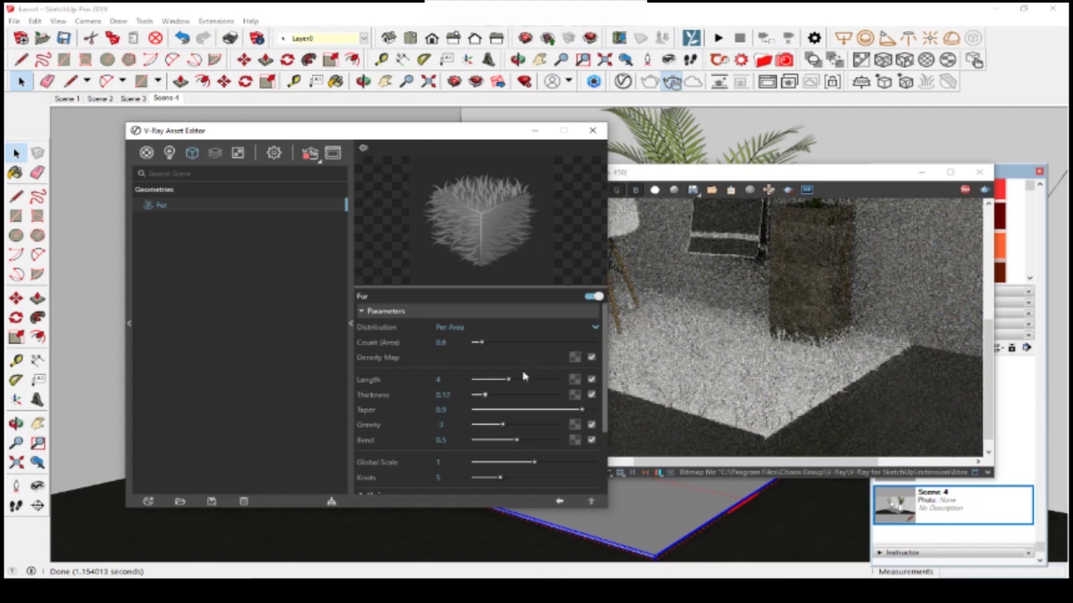
double_click(447, 343)
mouse_move(449, 358)
text(0)
click(492, 329)
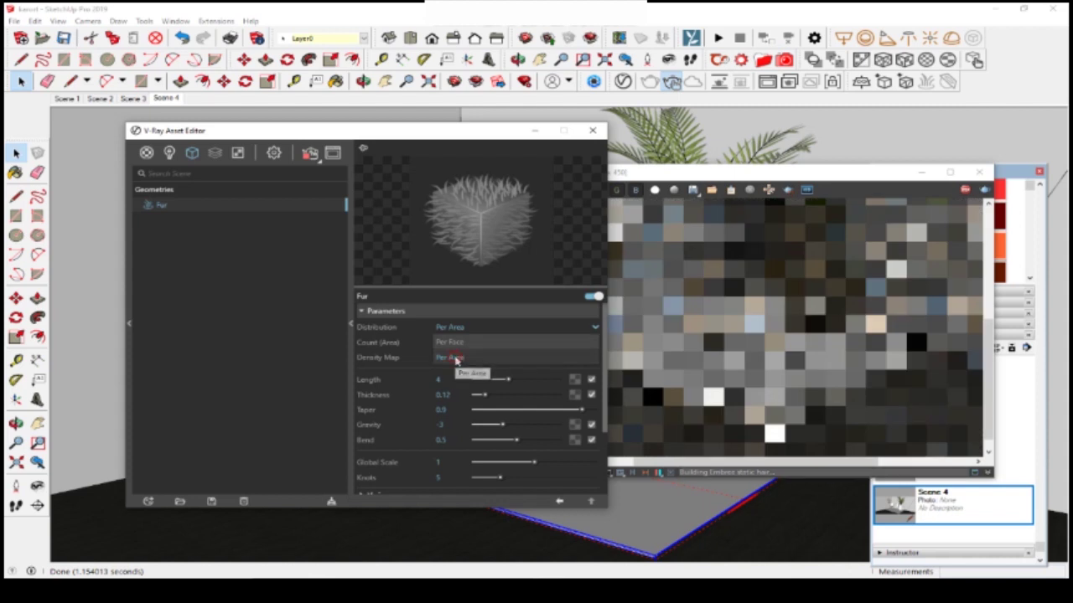
click(456, 359)
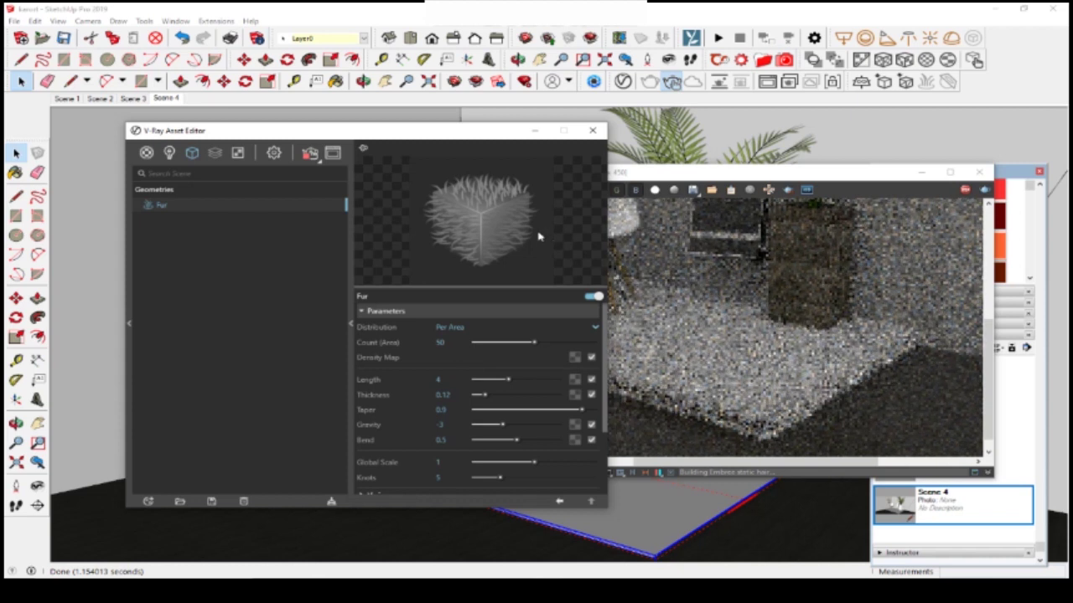
Set the fur Length to 2.44, Gravity to -2.5 and Bend to 1
drag(467, 136, 394, 146)
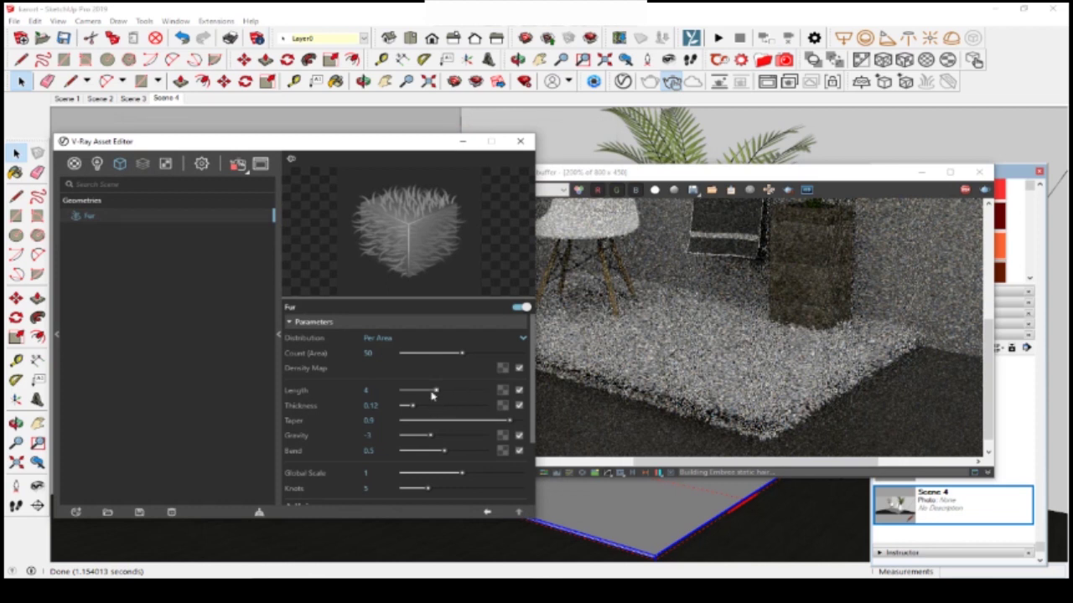
drag(423, 393, 425, 395)
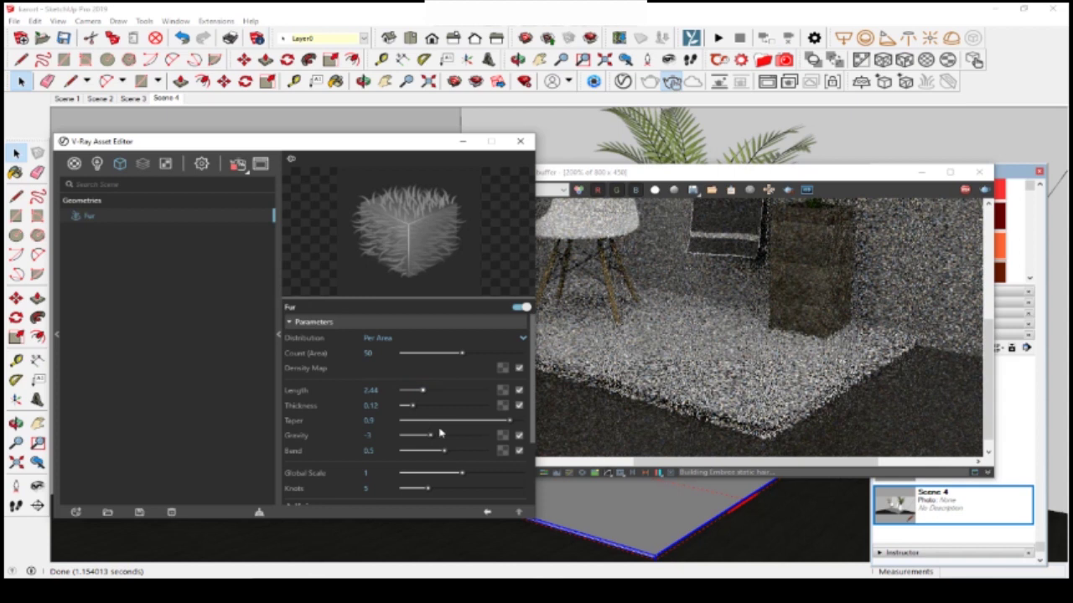
drag(428, 438, 448, 439)
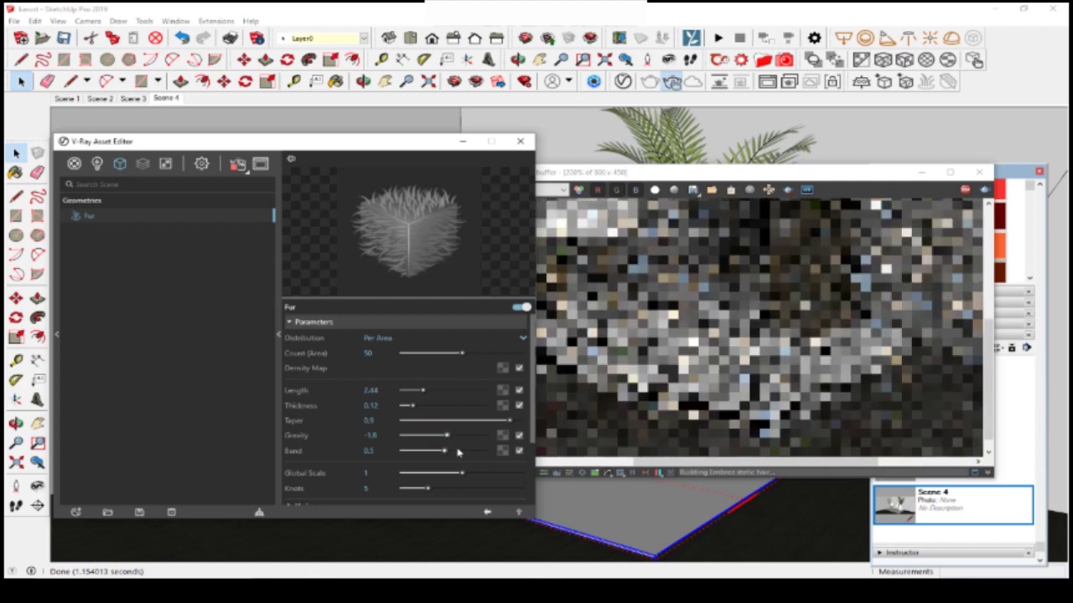
click(446, 451)
drag(447, 450, 486, 452)
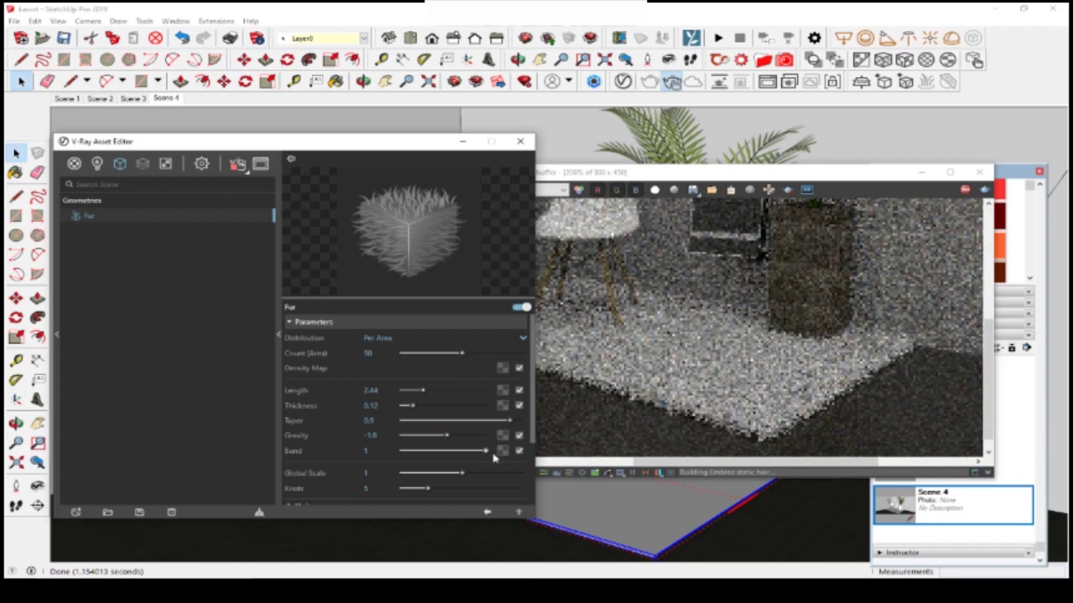
click(448, 439)
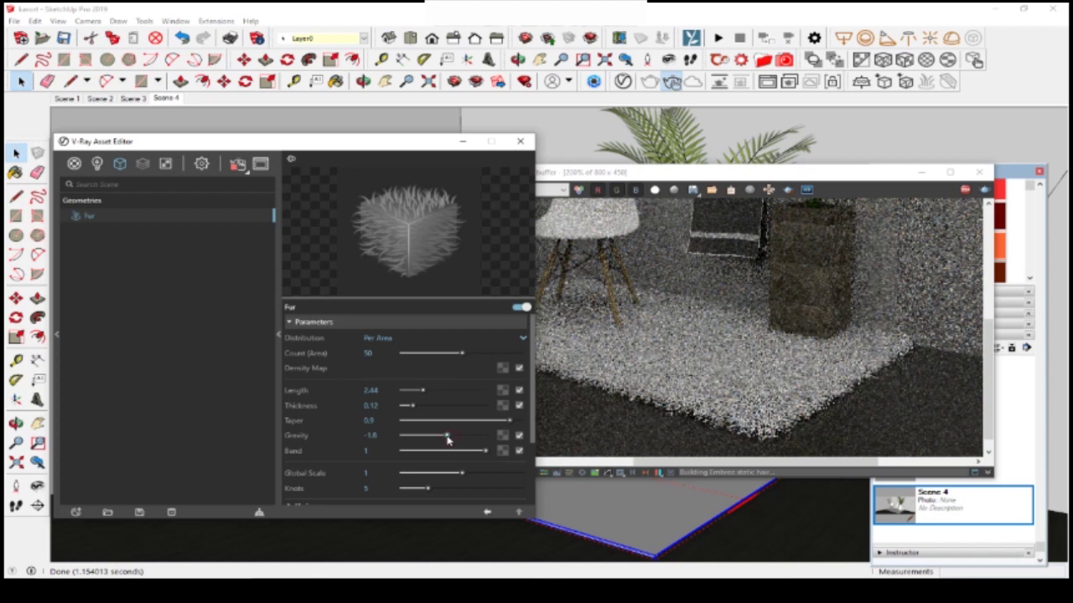
drag(448, 441, 440, 442)
drag(438, 440, 436, 441)
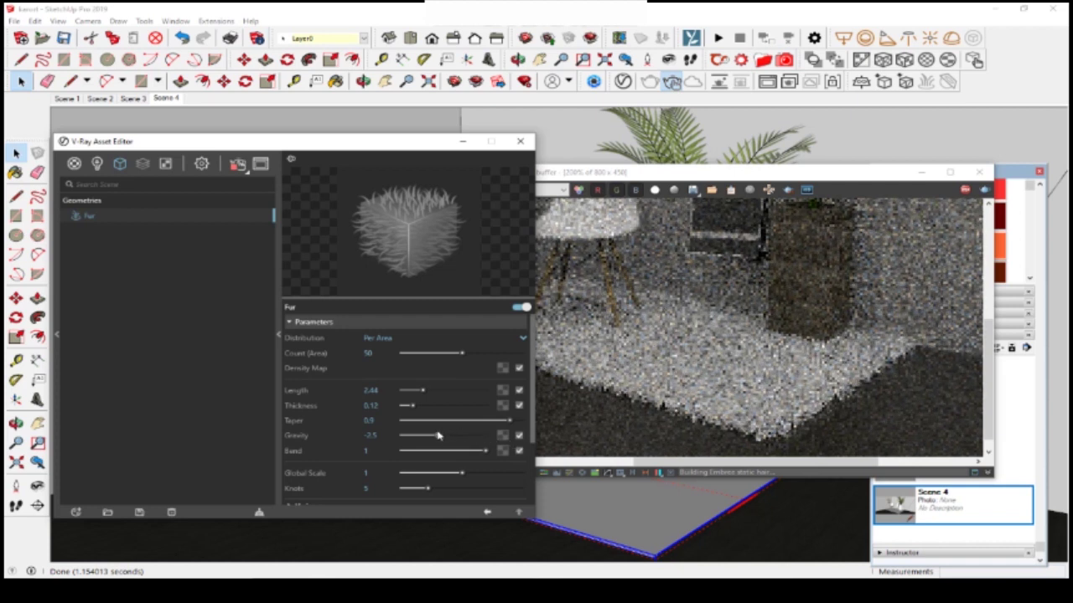
Expand fur Variance, set Knots to 4, gravity variance to 1 and direction variance to 0.44
scroll(443, 445, down, 2)
scroll(419, 451, down, 1)
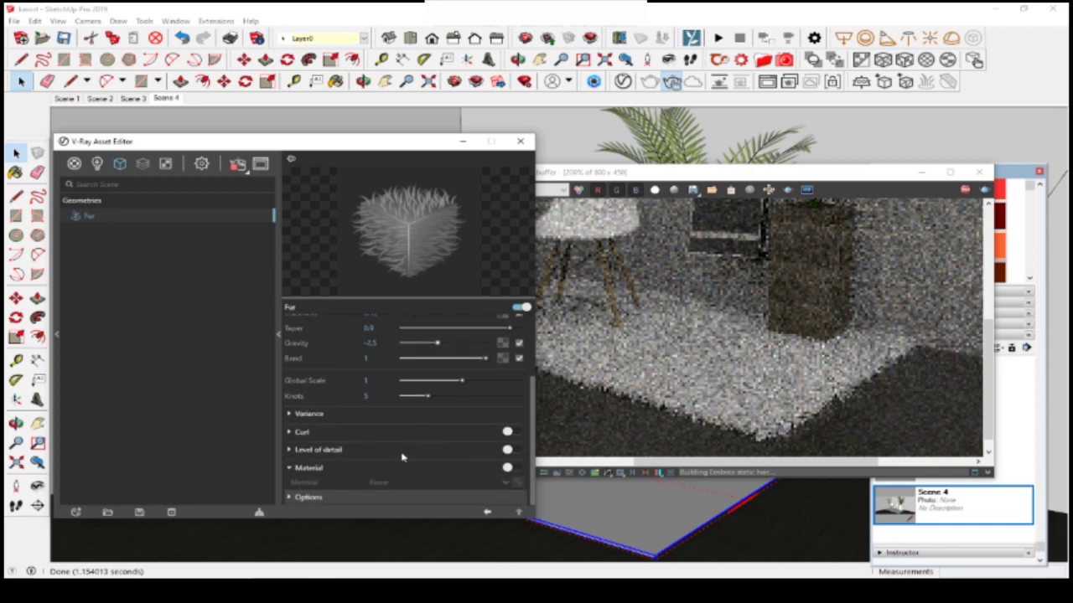
click(336, 419)
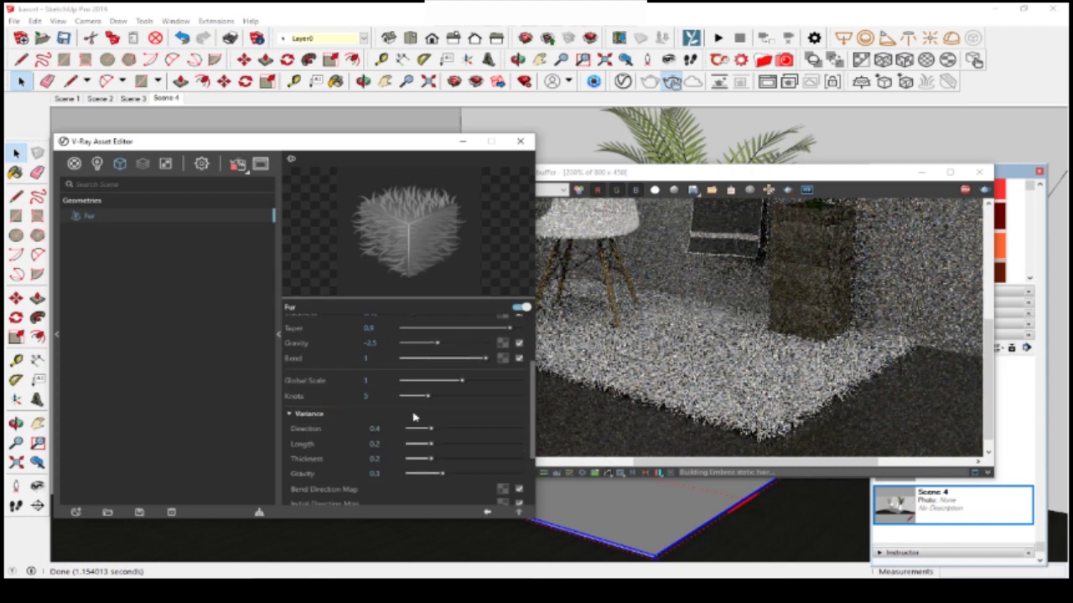
drag(424, 398, 426, 402)
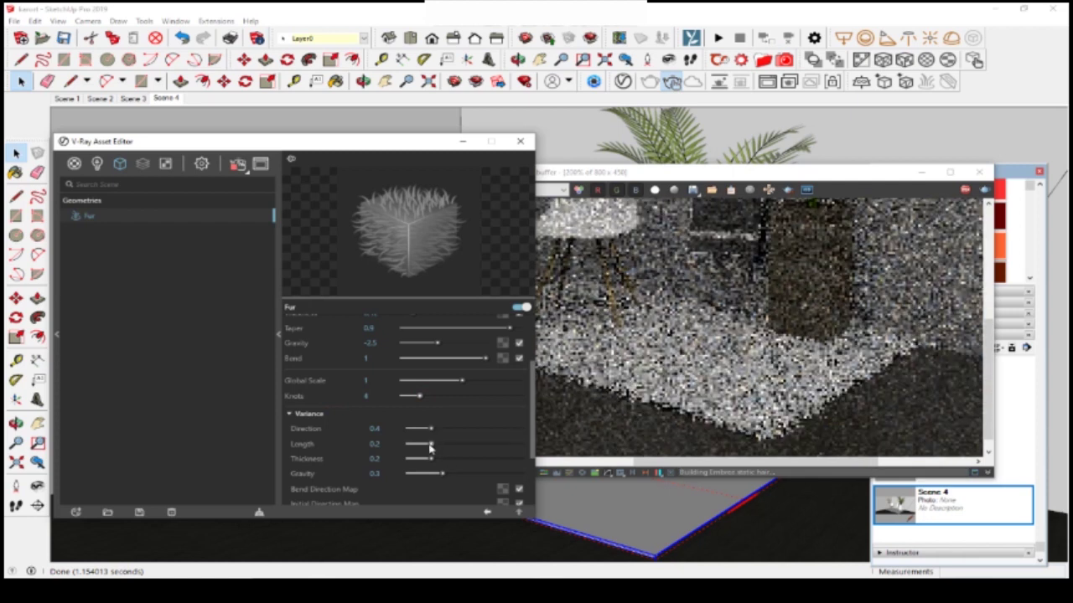
drag(442, 473, 523, 480)
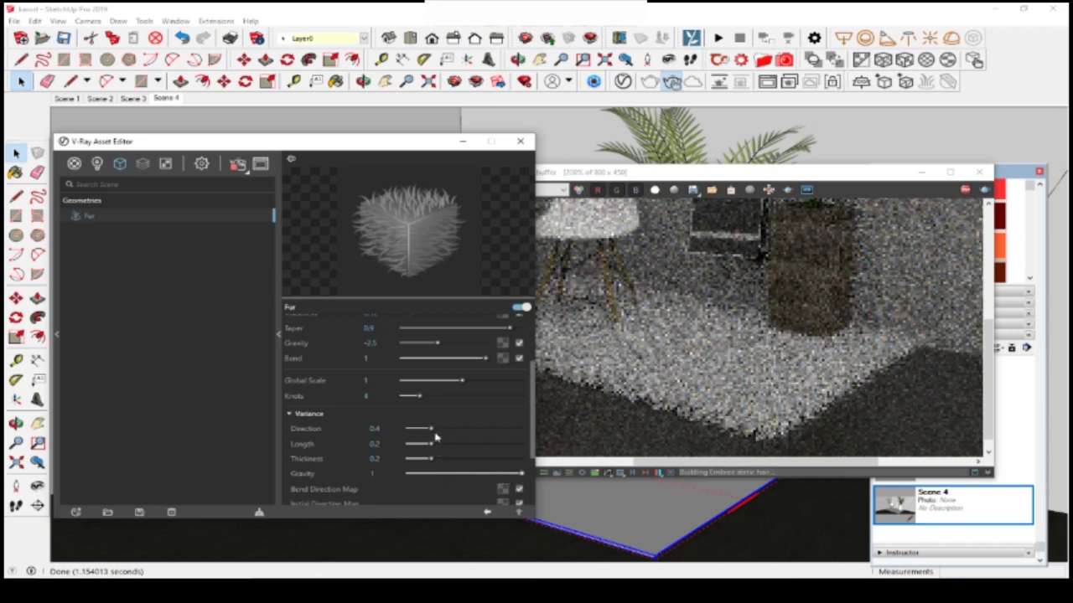
drag(432, 429, 428, 460)
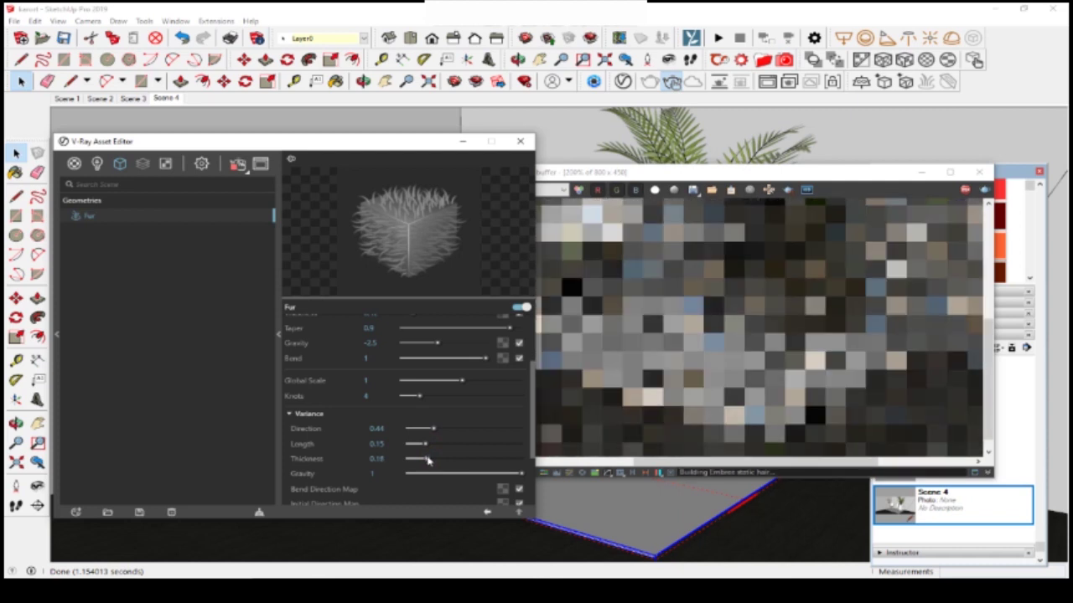
scroll(433, 490, down, 2)
scroll(432, 489, down, 1)
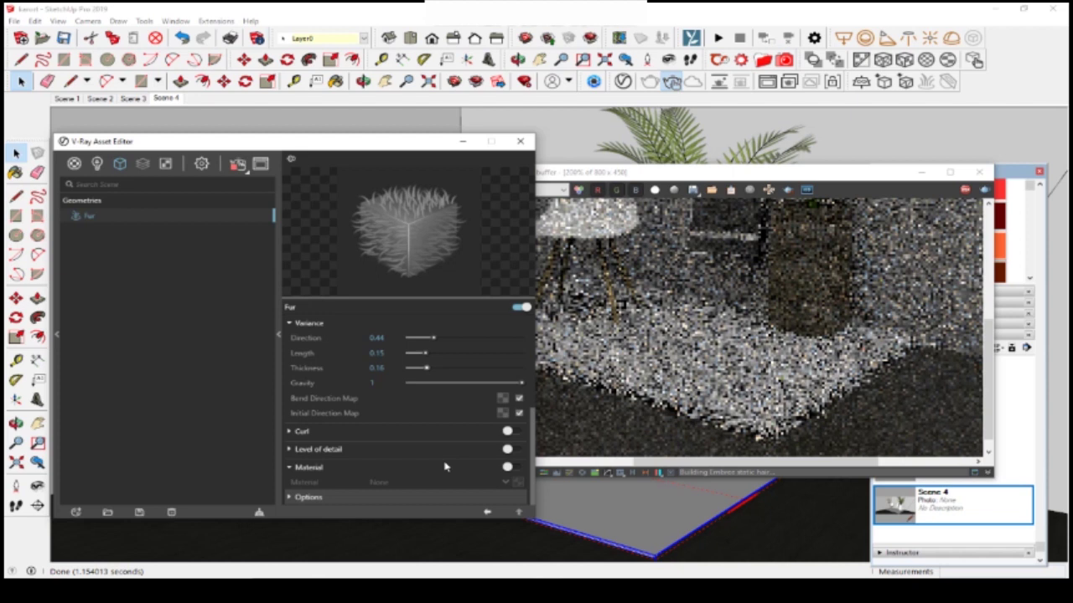
scroll(445, 466, up, 3)
scroll(445, 466, up, 4)
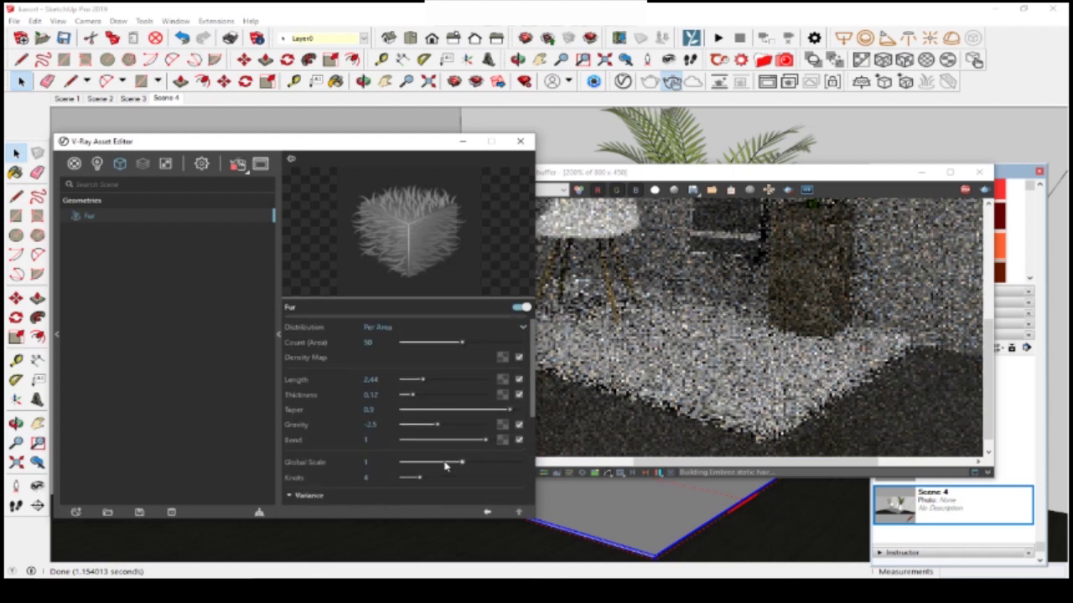
Shorten the fur Length to 0.99 and set its Gravity to -2
scroll(445, 466, up, 1)
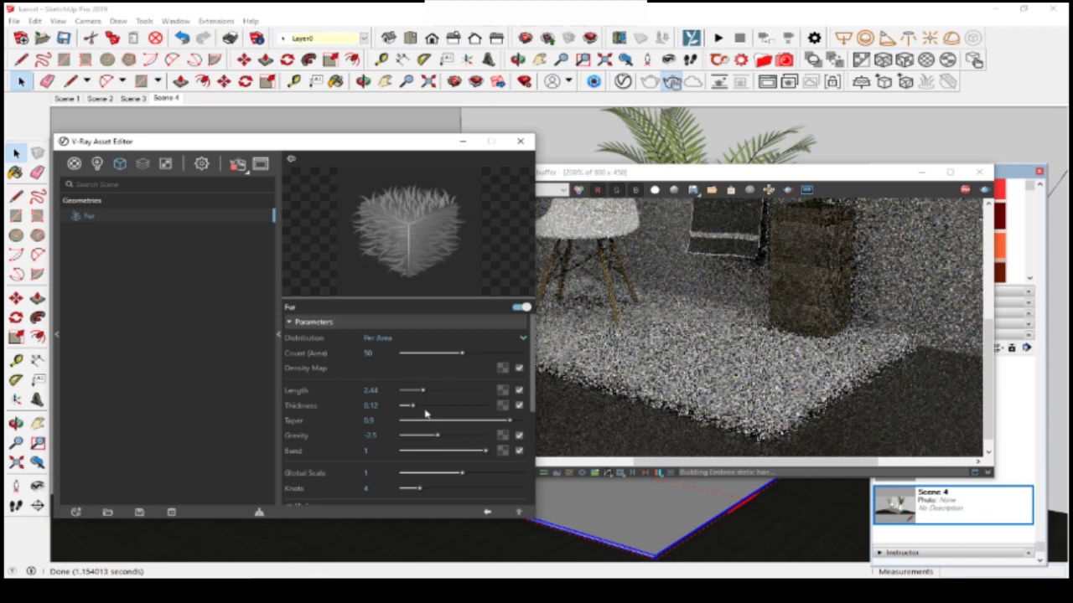
drag(421, 397, 417, 396)
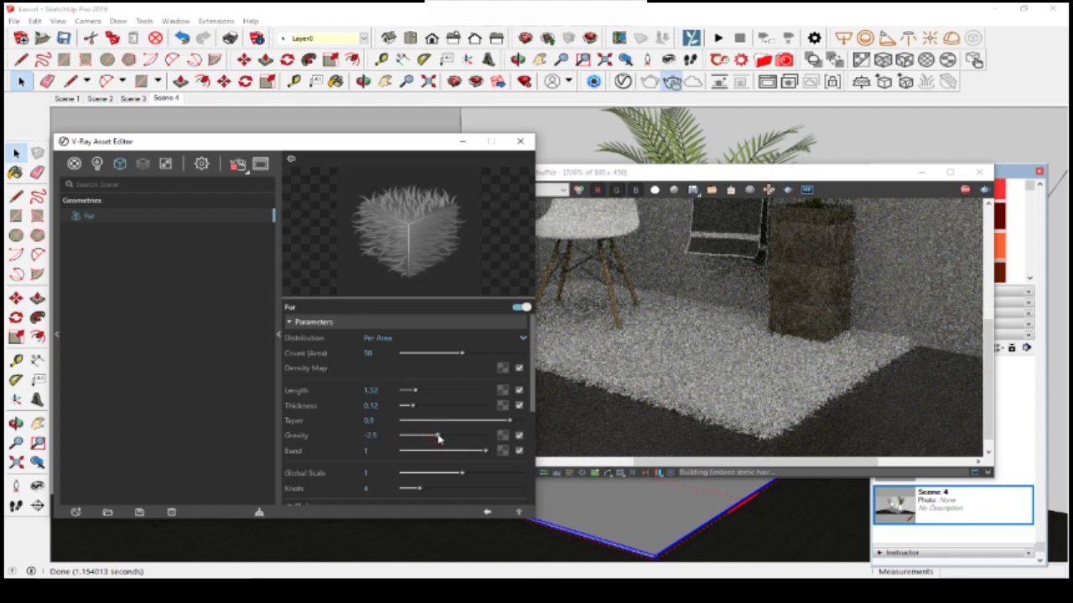
drag(440, 439, 445, 440)
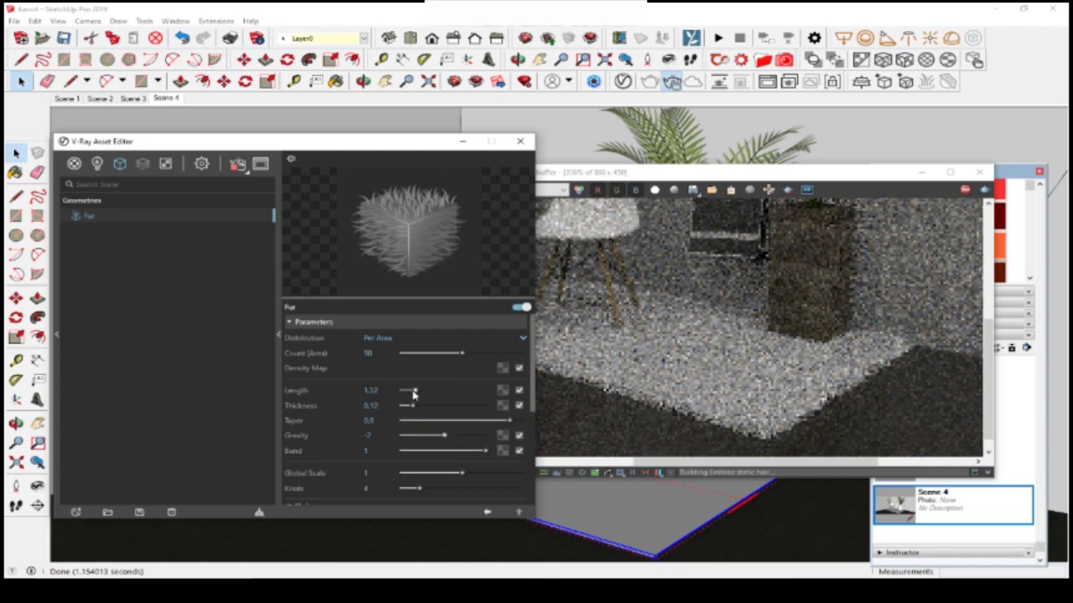
drag(413, 394, 411, 394)
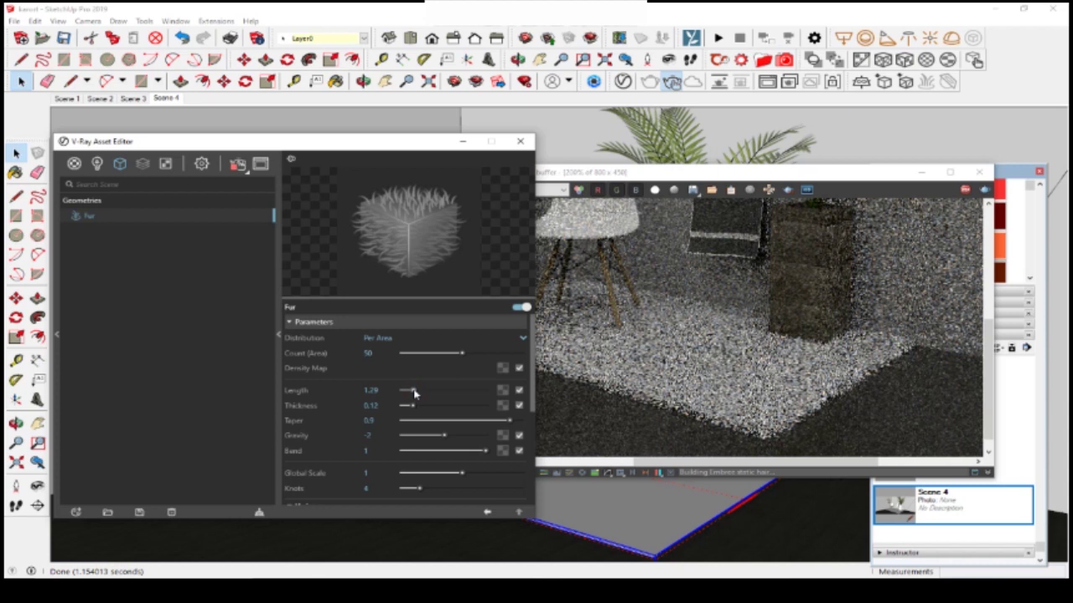
drag(415, 393, 412, 394)
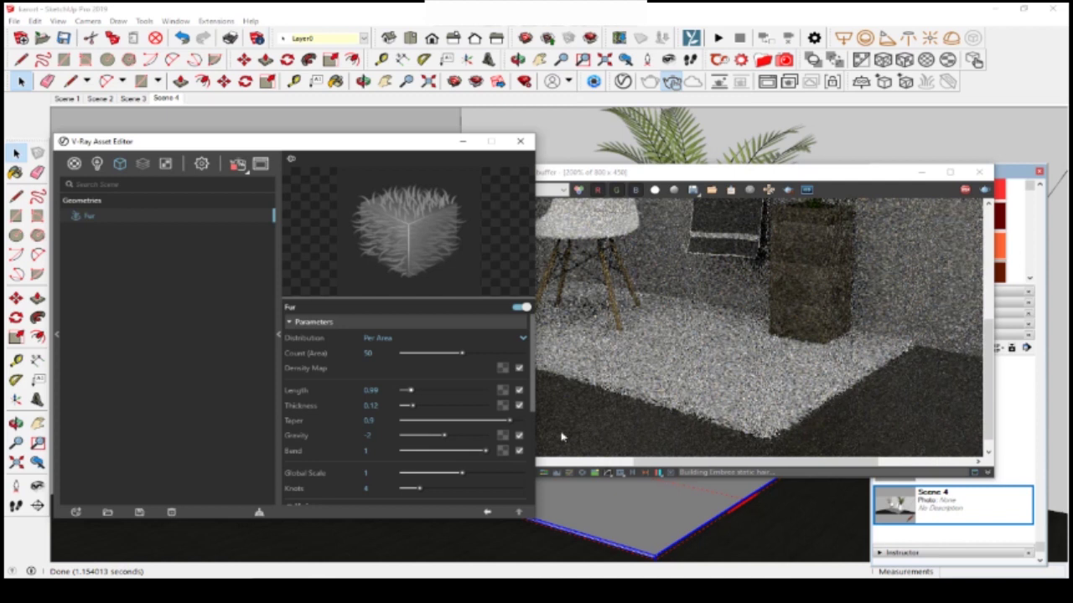
Set the fur Count (Area) to 100 and bring the V-Ray frame buffer forward
scroll(458, 477, down, 1)
scroll(455, 479, down, 1)
scroll(451, 481, down, 2)
scroll(450, 481, down, 1)
scroll(450, 481, down, 1)
scroll(450, 481, up, 1)
scroll(450, 479, up, 2)
scroll(449, 480, up, 1)
scroll(450, 479, up, 1)
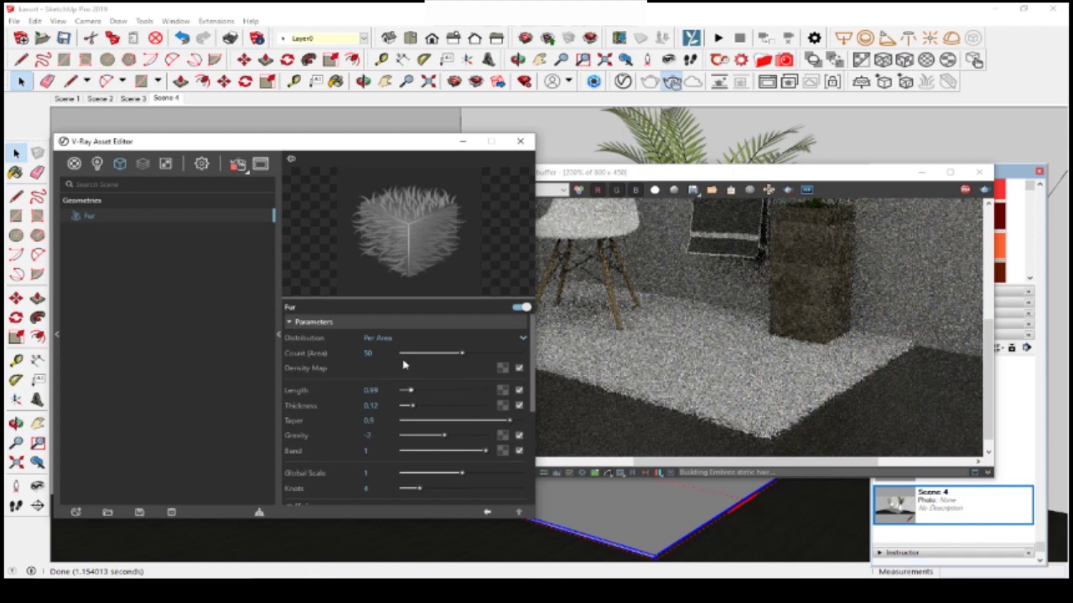
mouse_move(369, 353)
click(379, 353)
text(100)
click(436, 370)
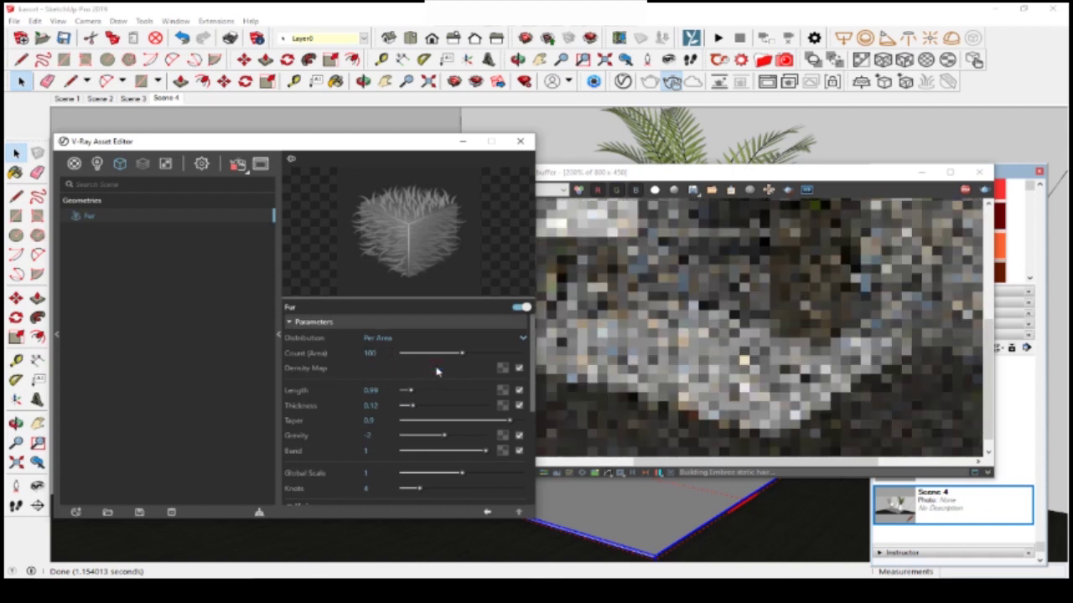
click(836, 178)
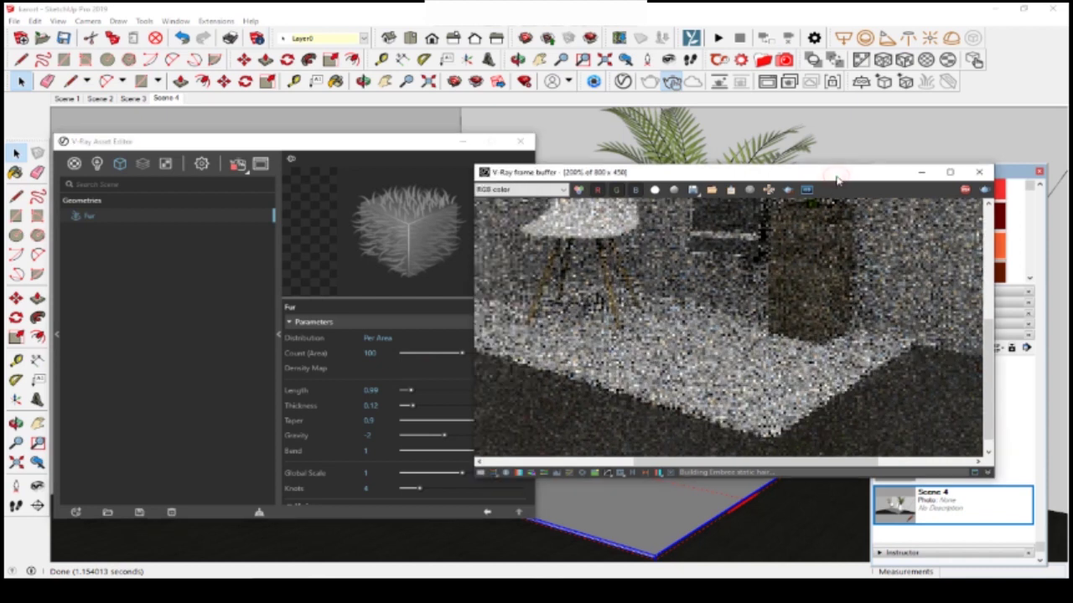
Zoom the 1000 × 563 render out and back in, then move the frame buffer up-left
scroll(819, 303, down, 1)
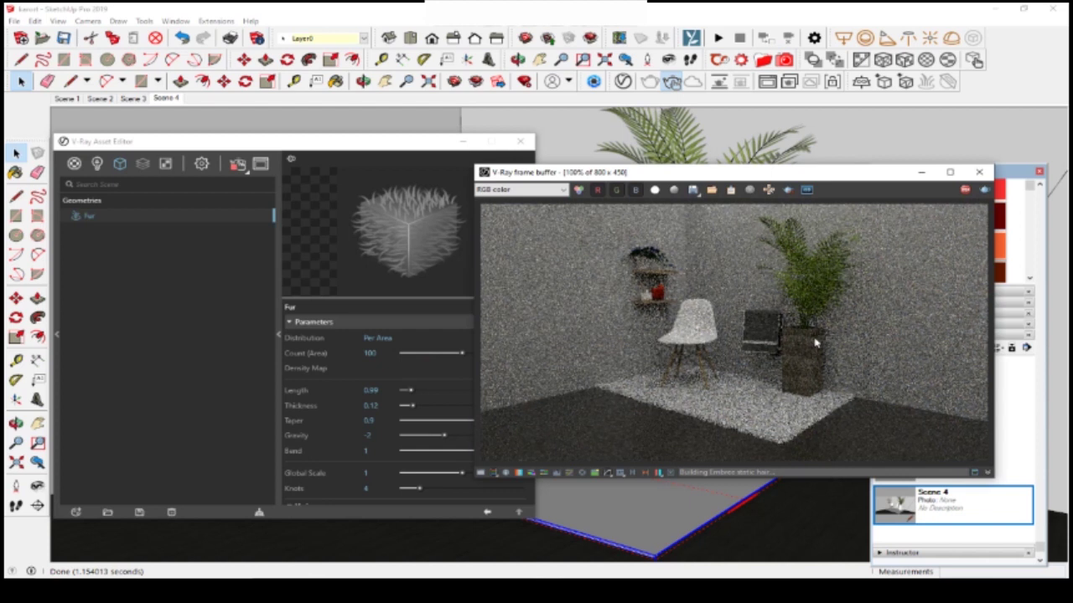
scroll(790, 434, up, 1)
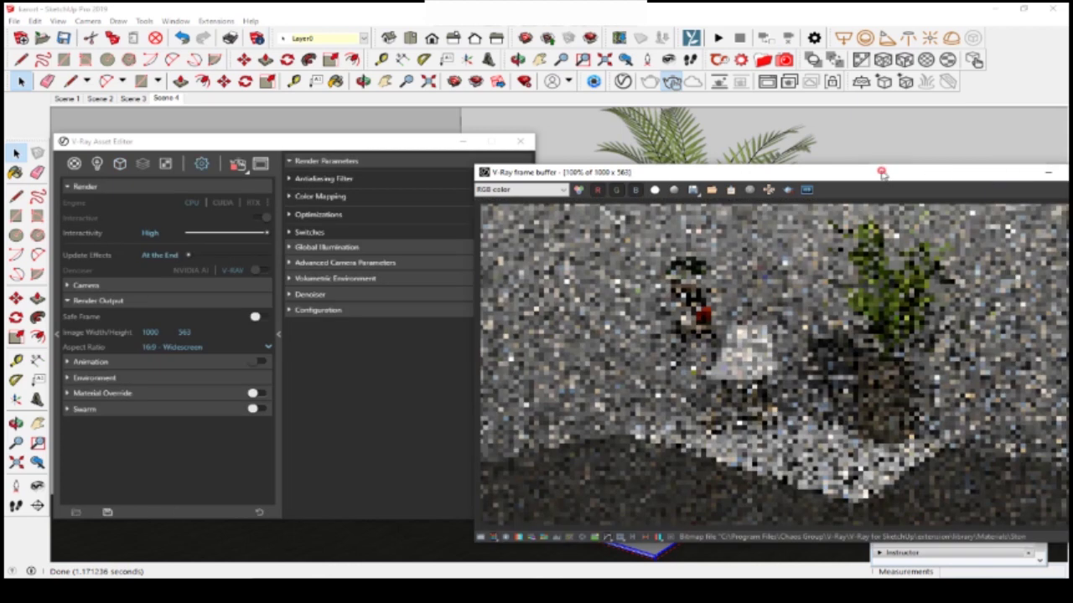
drag(876, 173, 717, 137)
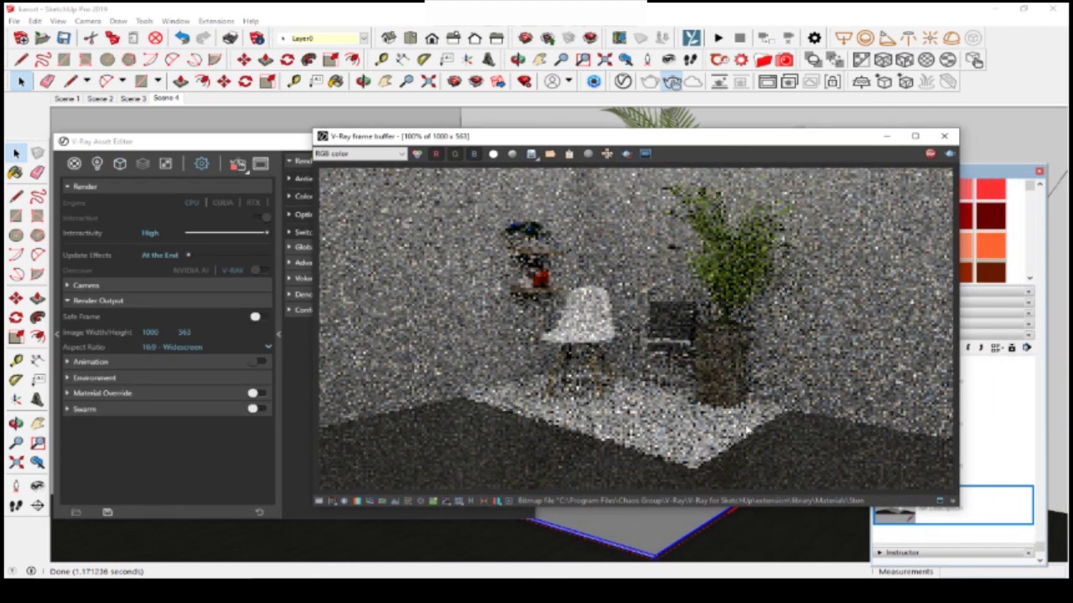